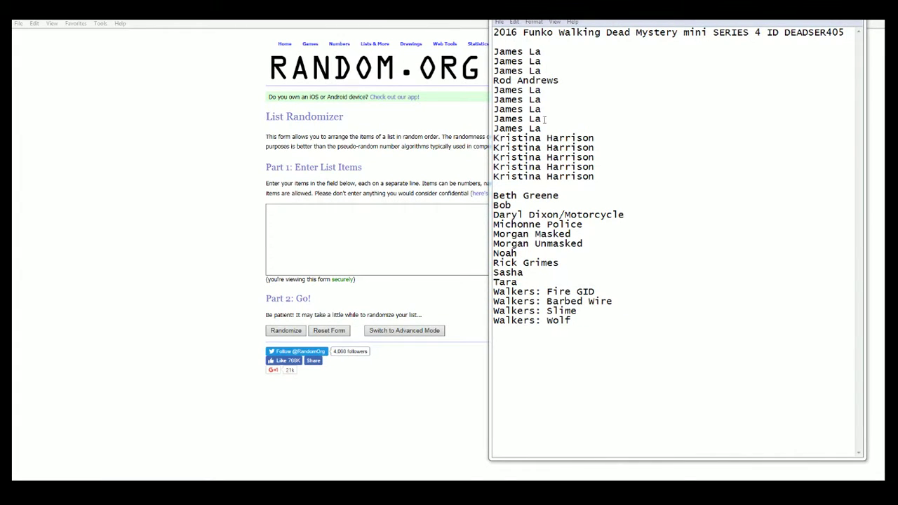
pyautogui.moveTo(497, 47); pyautogui.dragTo(604, 178)
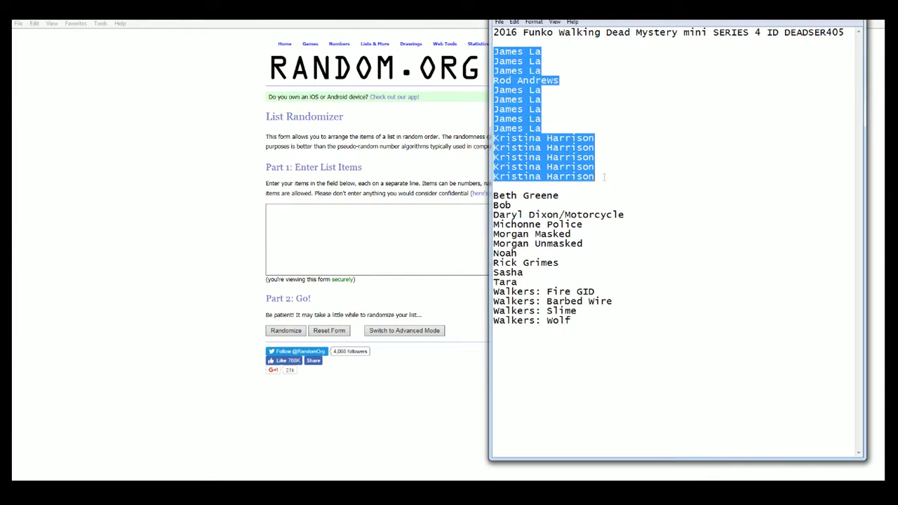
pyautogui.rightClick(521, 99)
pyautogui.click(540, 129)
pyautogui.click(323, 242)
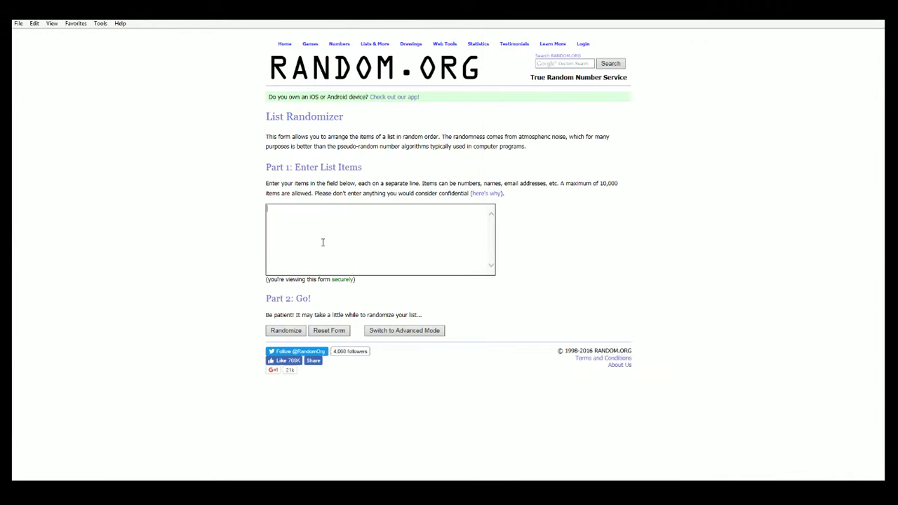
pyautogui.hotkey('ctrl', 'v')
pyautogui.click(296, 329)
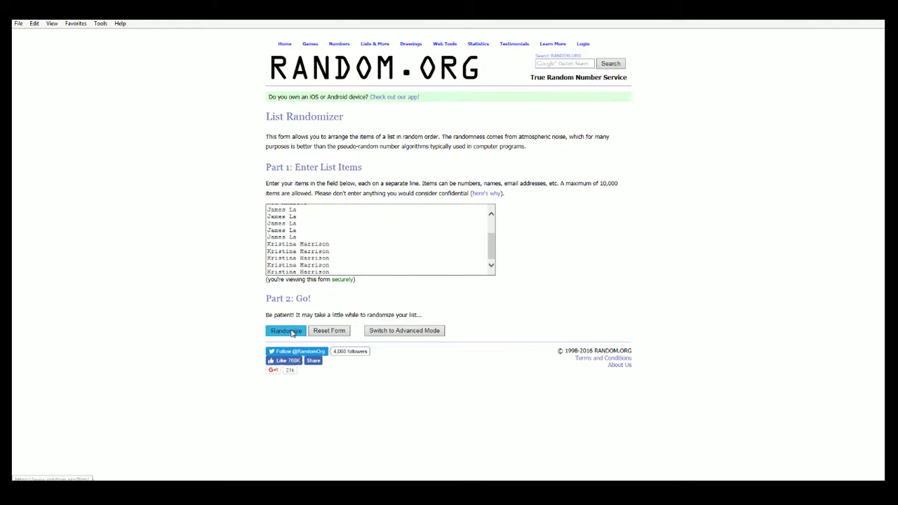
pyautogui.click(280, 290)
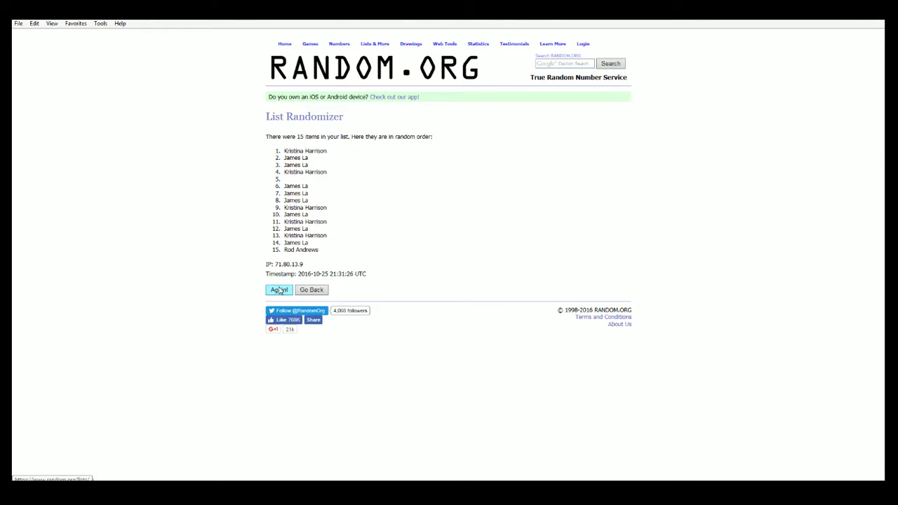
pyautogui.moveTo(368, 54)
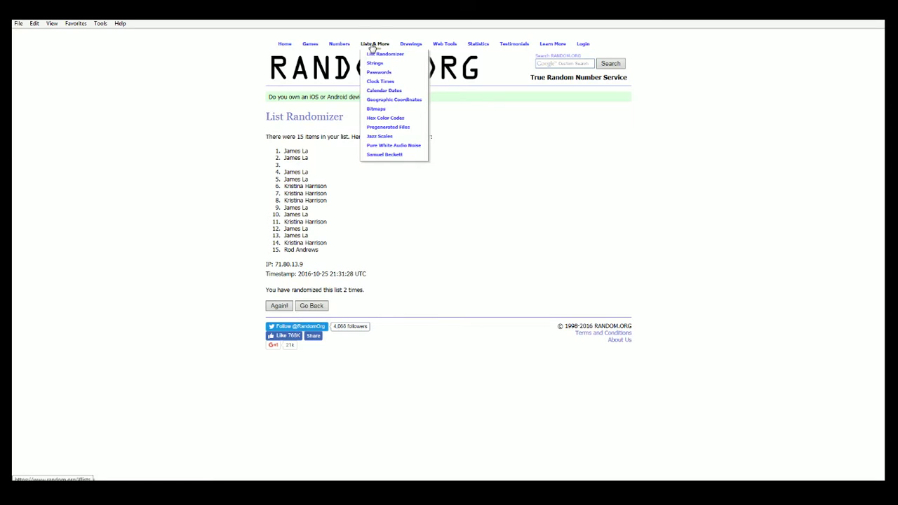
pyautogui.click(373, 55)
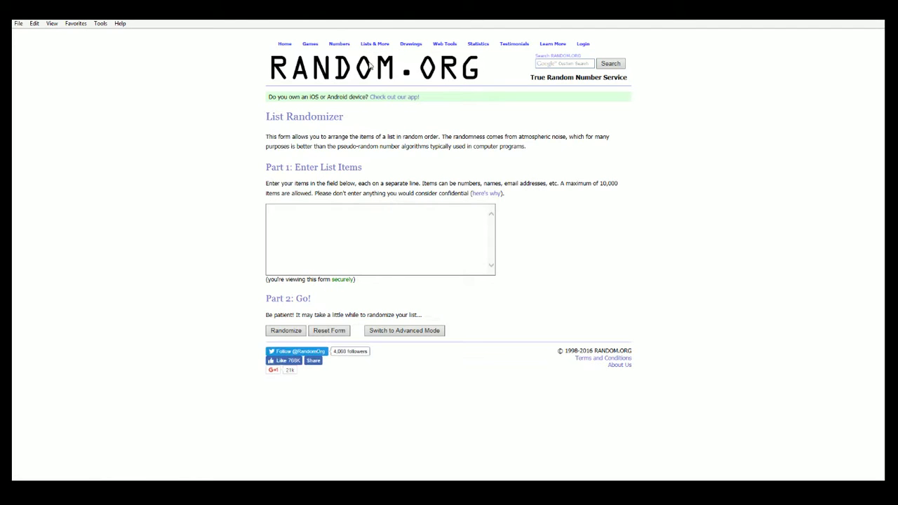
# Copy the 14 owner-name lines from the Notepad list and paste them as the List Randomizer's items
pyautogui.hotkey('alt', 'Tab')
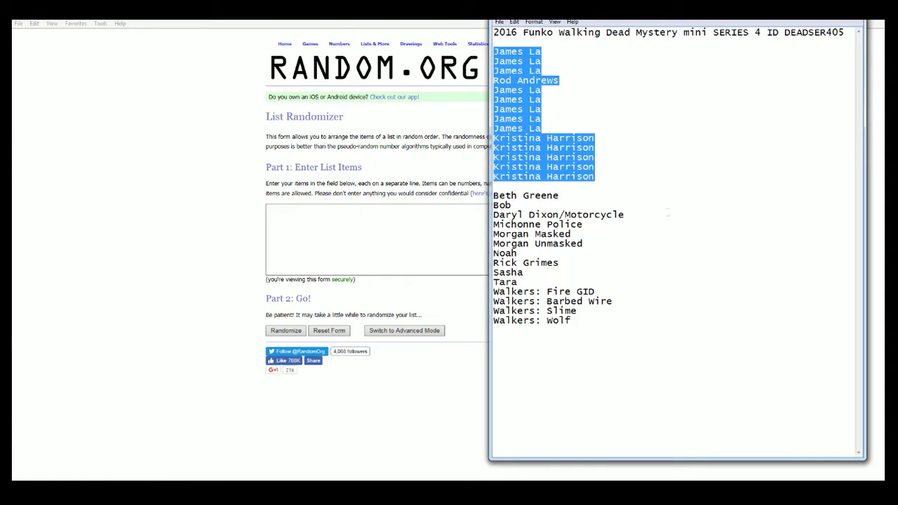
pyautogui.click(667, 230)
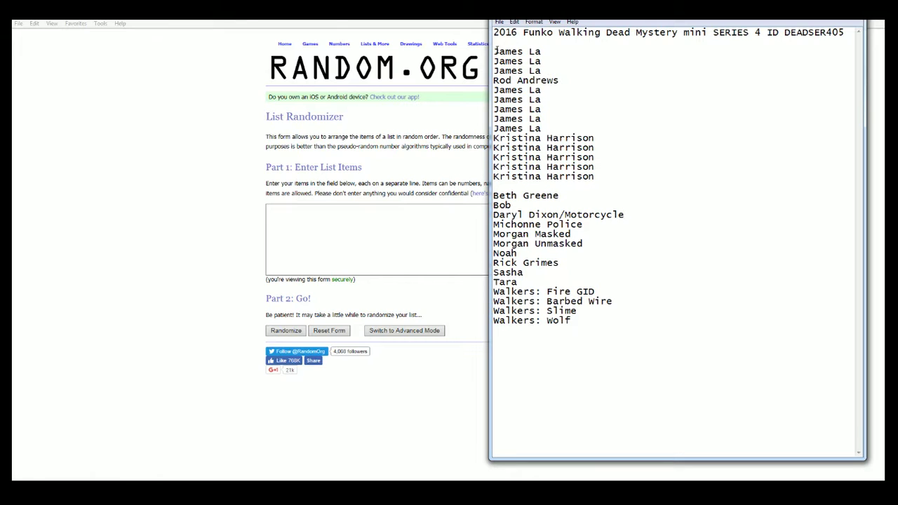
pyautogui.moveTo(496, 50); pyautogui.dragTo(606, 174)
pyautogui.rightClick(555, 119)
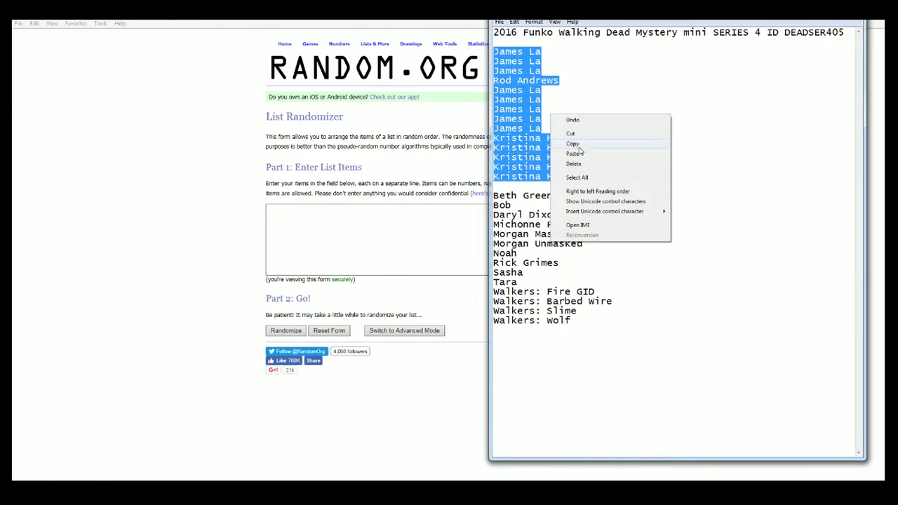
pyautogui.click(580, 147)
pyautogui.click(283, 221)
pyautogui.hotkey('ctrl', 'v')
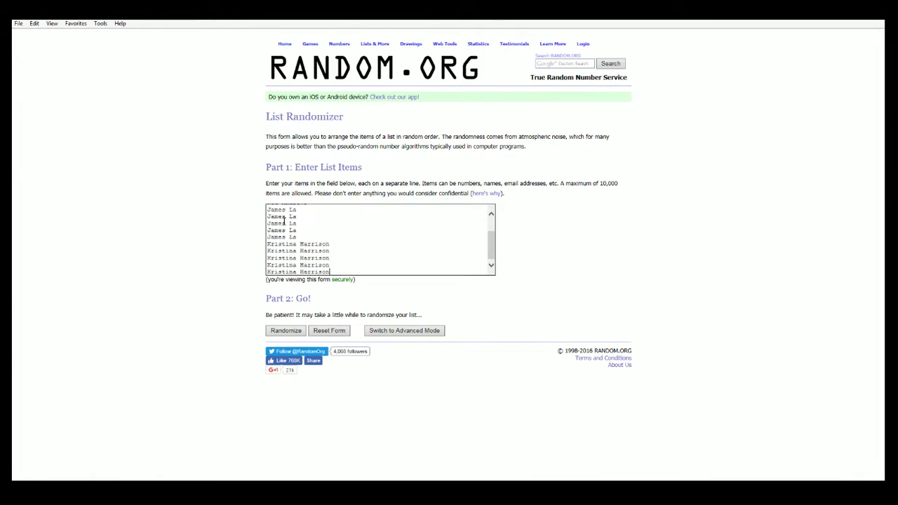
# Randomize the owner list seven times
pyautogui.click(278, 331)
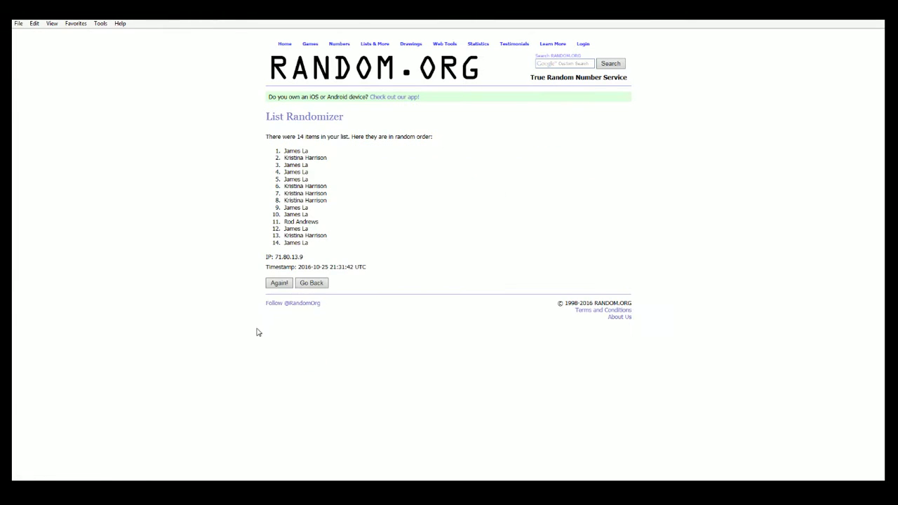
pyautogui.click(279, 284)
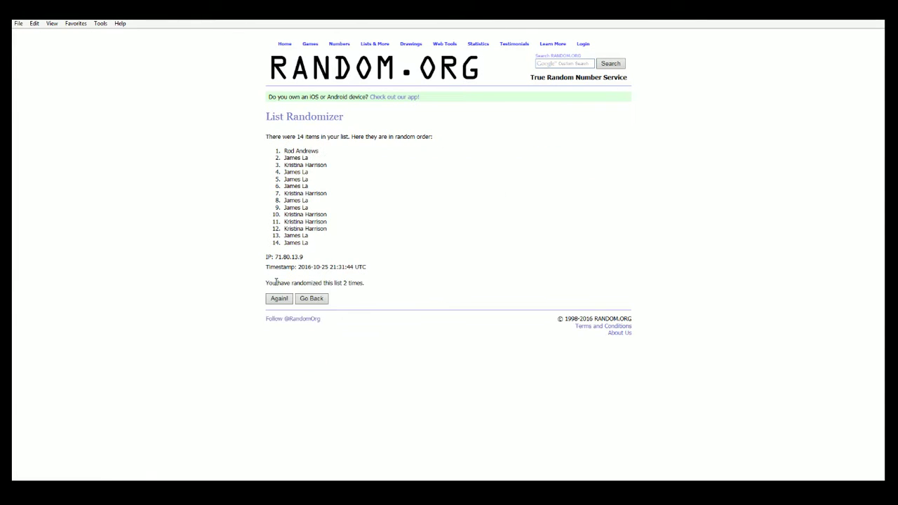
pyautogui.click(279, 298)
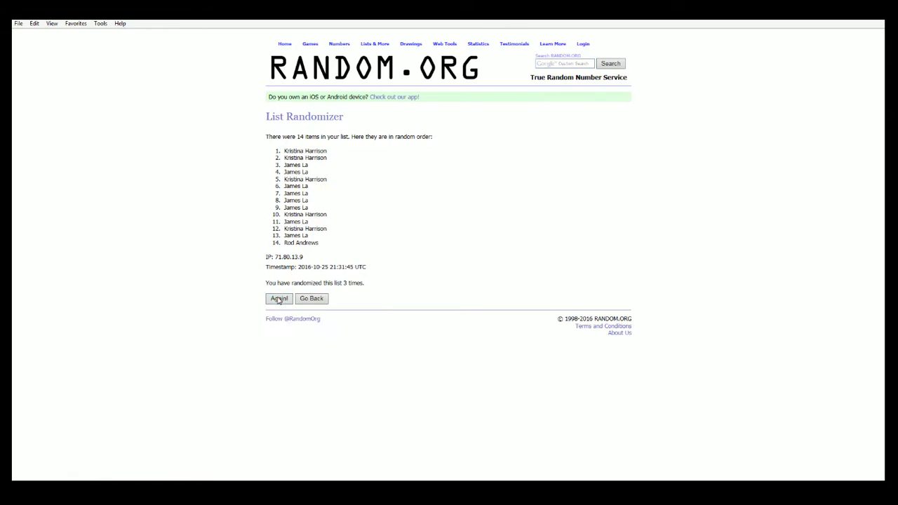
pyautogui.click(279, 298)
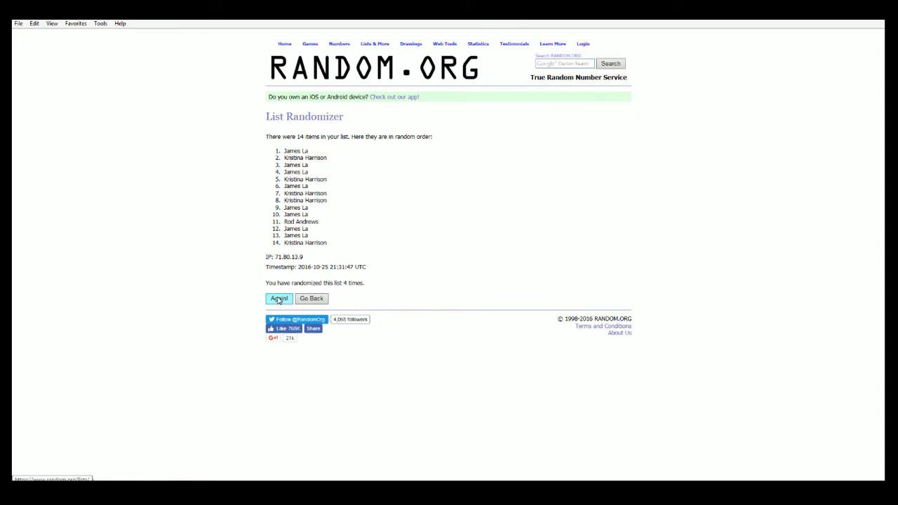
pyautogui.click(278, 299)
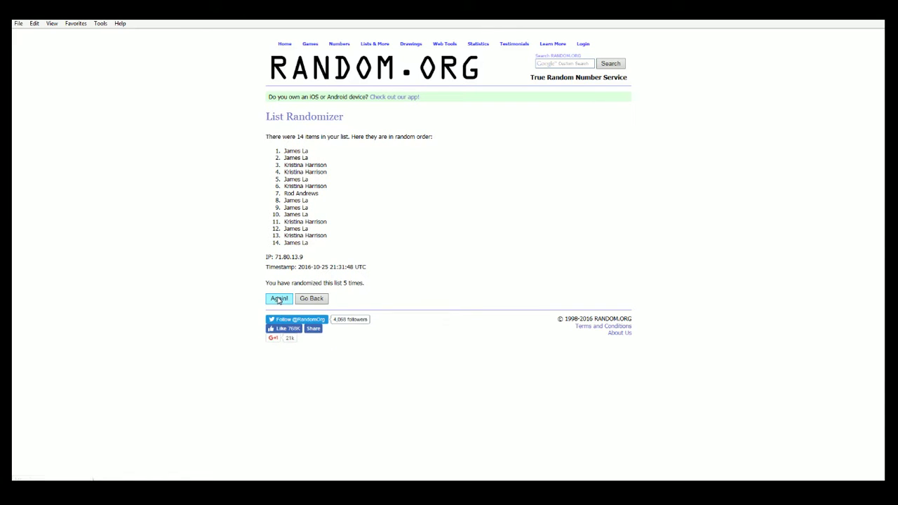
pyautogui.click(279, 298)
pyautogui.click(279, 299)
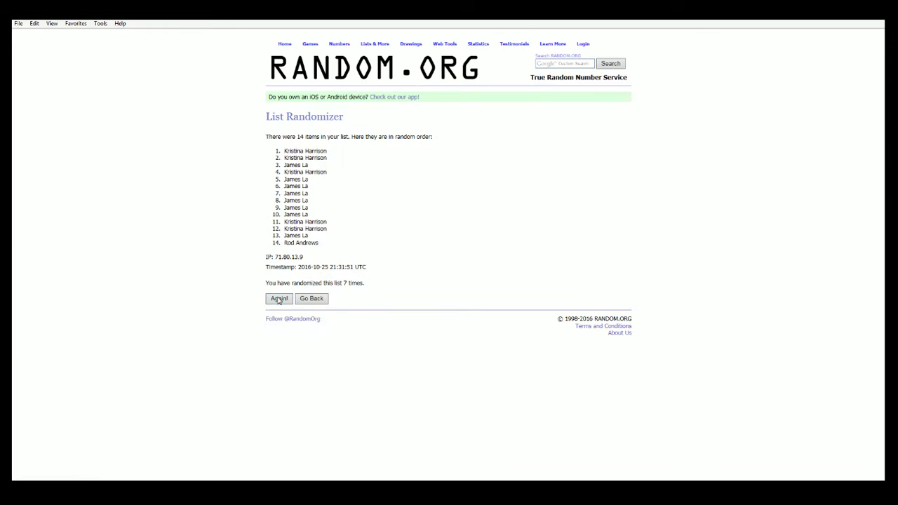
# Copy the randomized owner list and paste it into the Excel sheet under Owners, starting at A2, then select B2
pyautogui.moveTo(285, 151); pyautogui.dragTo(319, 244)
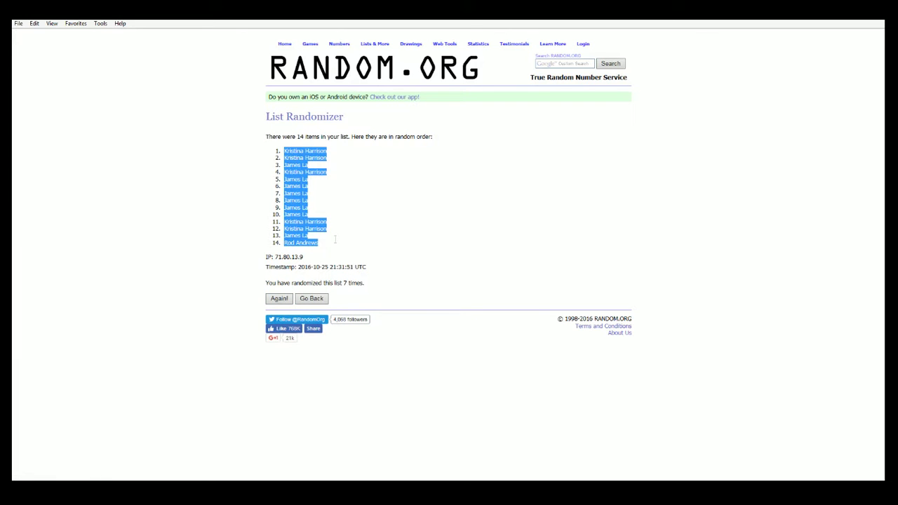
pyautogui.rightClick(312, 184)
pyautogui.click(334, 200)
pyautogui.hotkey('alt', 'Tab')
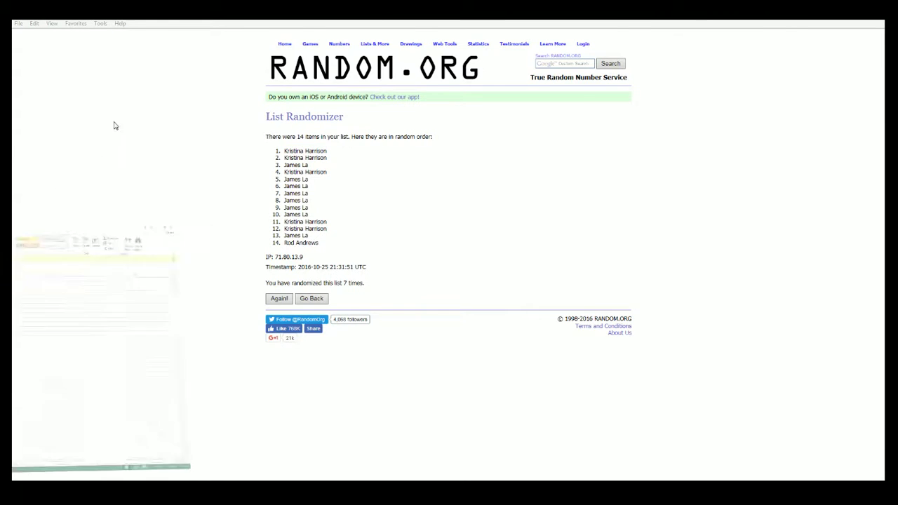
pyautogui.click(56, 114)
pyautogui.hotkey('ctrl', 'v')
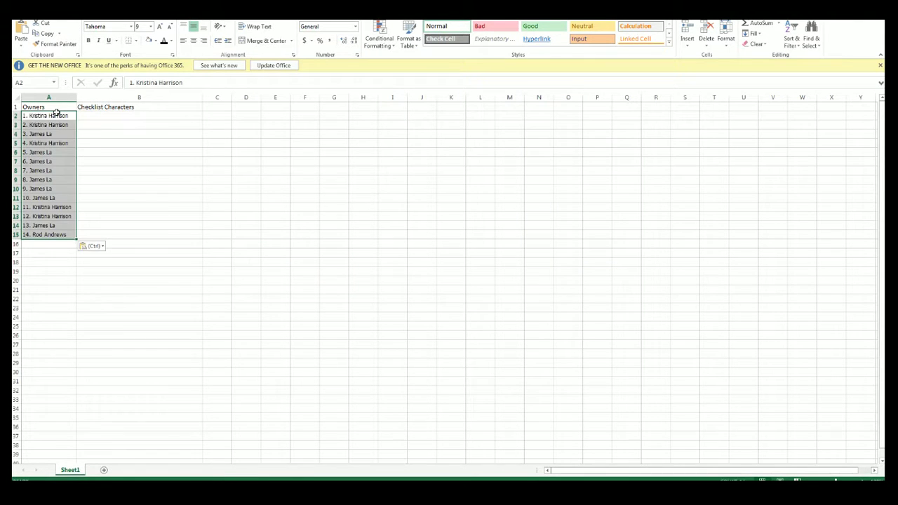
pyautogui.click(100, 117)
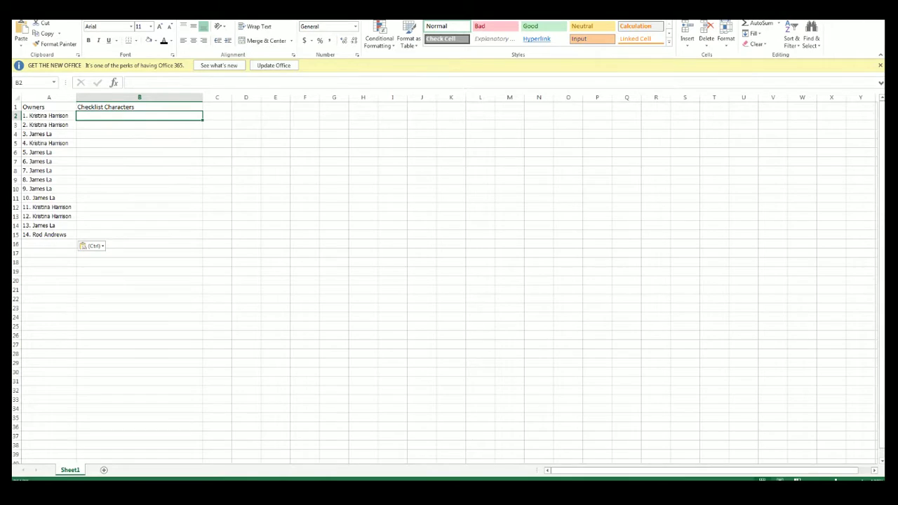
# Open a blank List Randomizer form in the browser and fill it with the character lines from Beth Greene to Walkers: Wolf in Notepad
pyautogui.hotkey('alt', 'Tab')
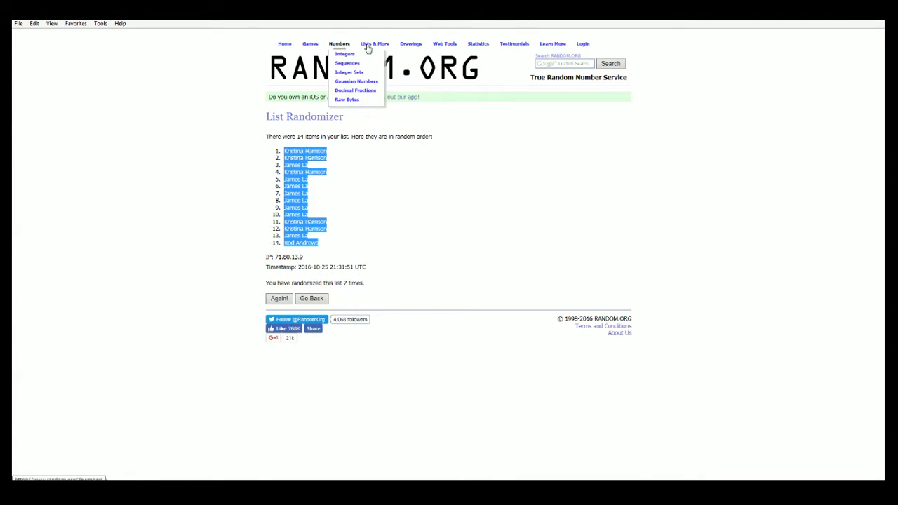
pyautogui.click(377, 56)
pyautogui.hotkey('alt', 'Tab')
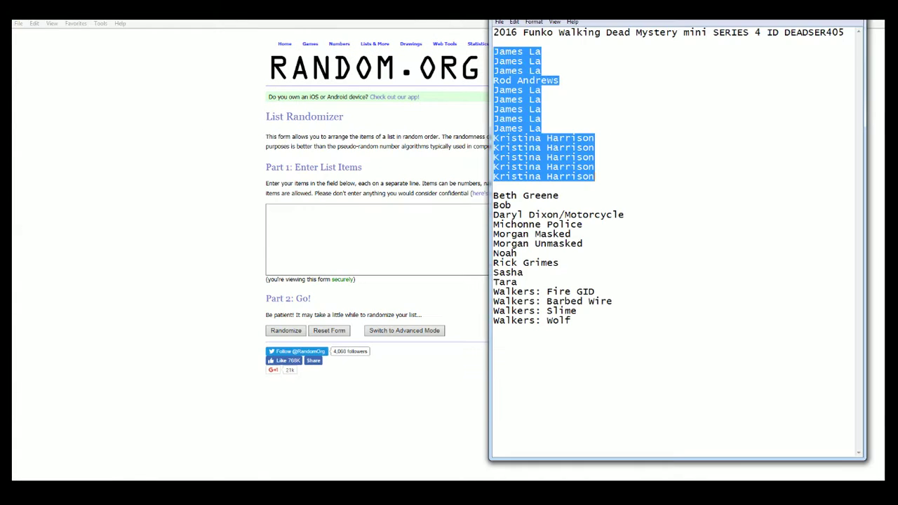
pyautogui.click(643, 338)
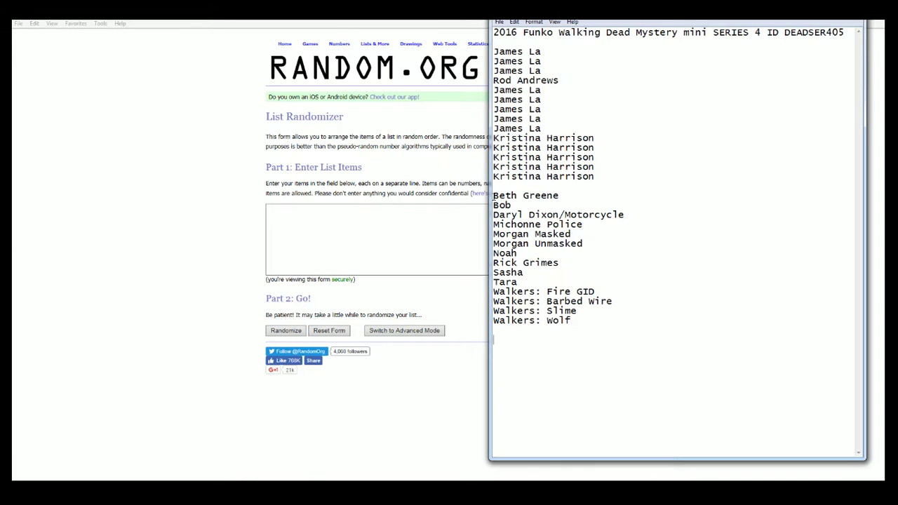
pyautogui.moveTo(494, 196); pyautogui.dragTo(591, 318)
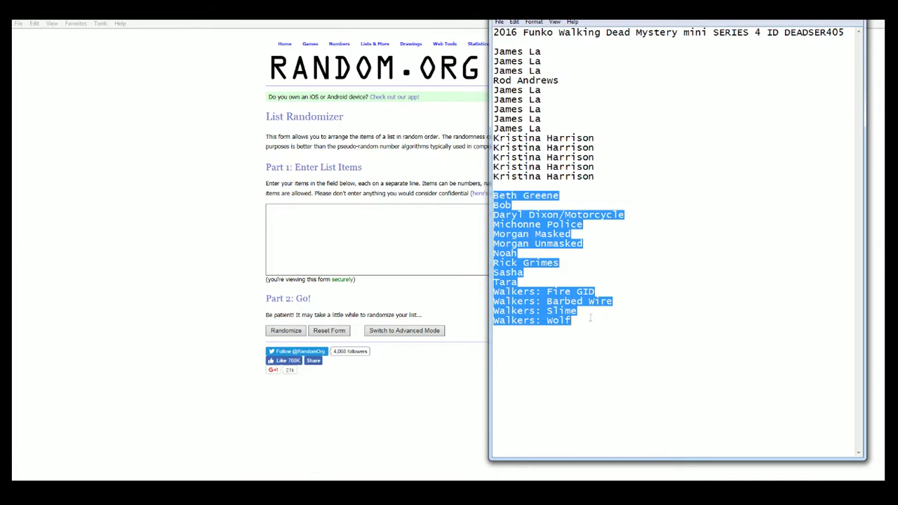
pyautogui.rightClick(567, 262)
pyautogui.click(593, 289)
pyautogui.click(285, 208)
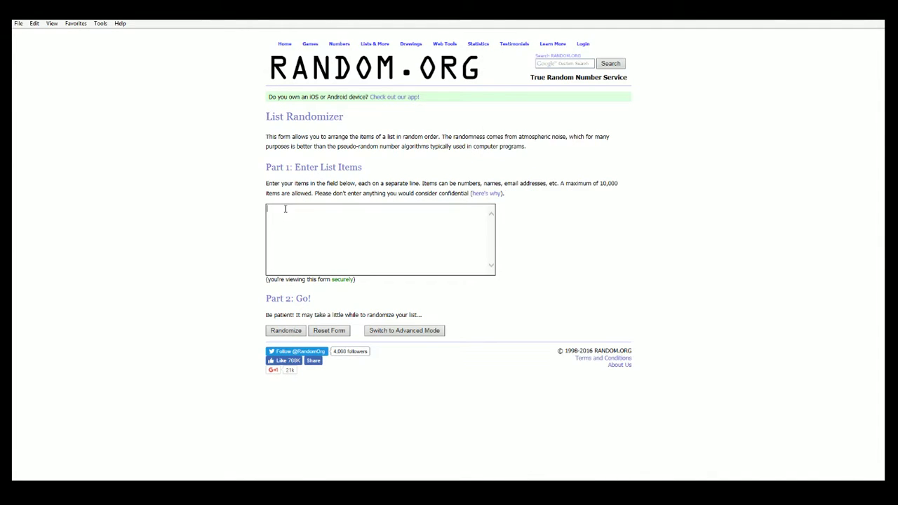
pyautogui.hotkey('ctrl', 'v')
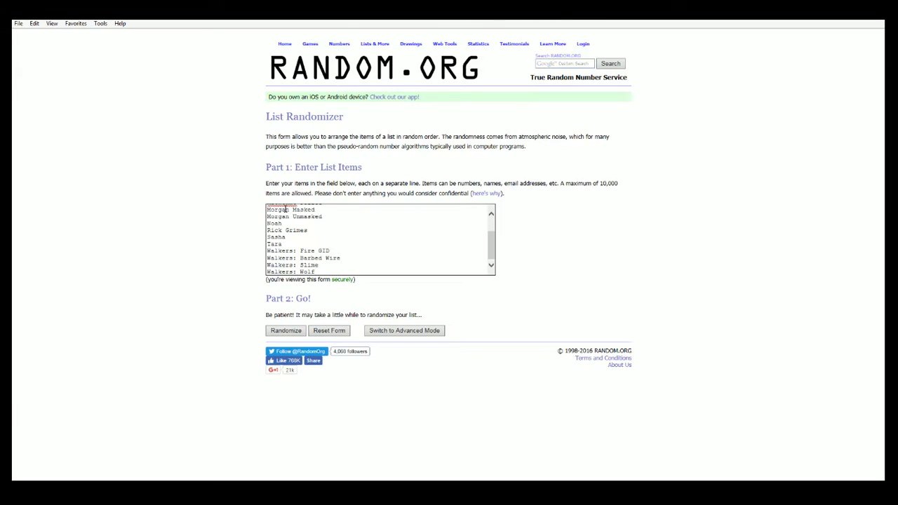
# Randomize the character list seven times
pyautogui.click(284, 332)
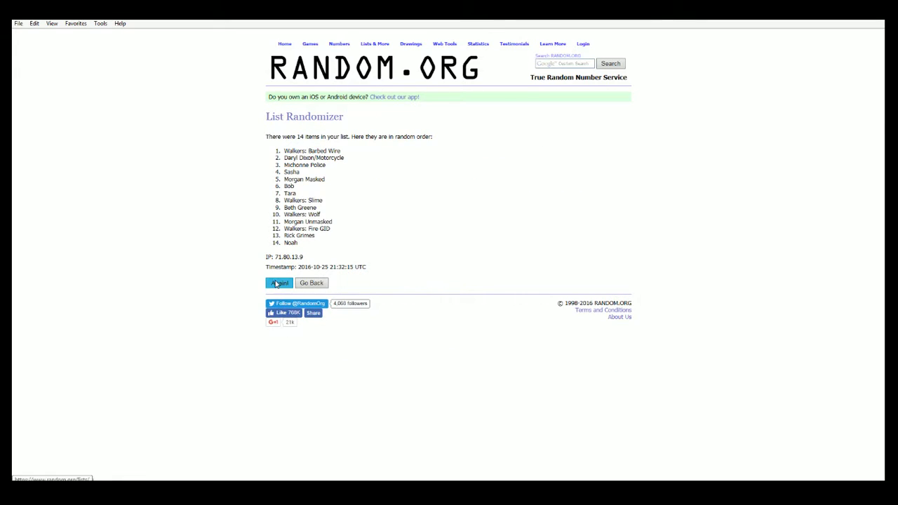
pyautogui.click(276, 295)
pyautogui.click(278, 299)
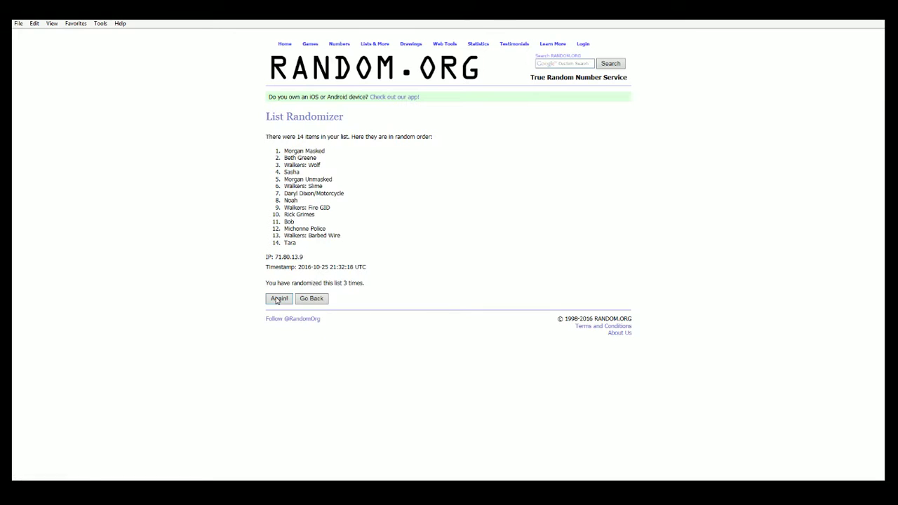
pyautogui.click(277, 299)
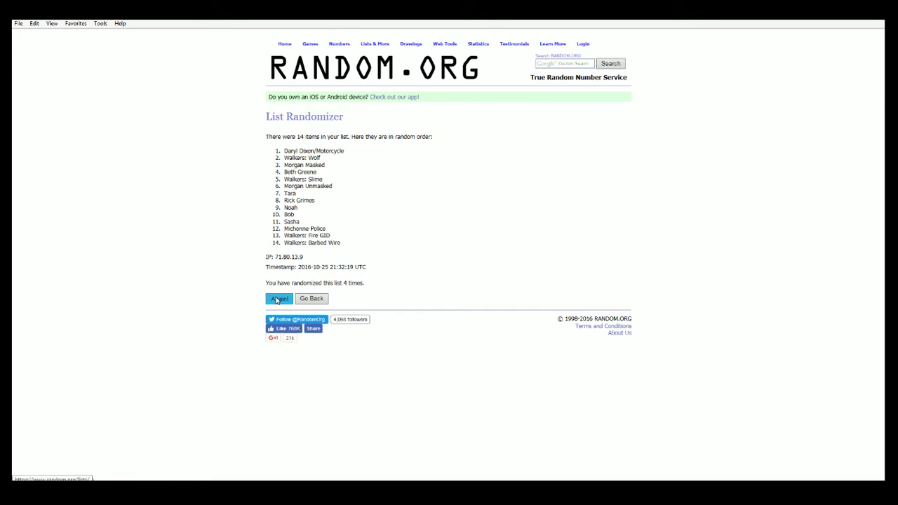
pyautogui.click(278, 299)
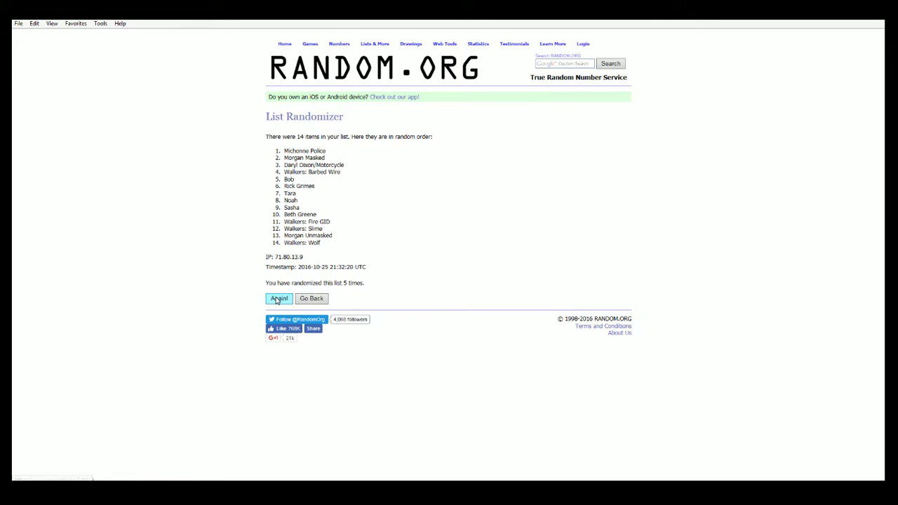
pyautogui.click(278, 299)
pyautogui.click(278, 299)
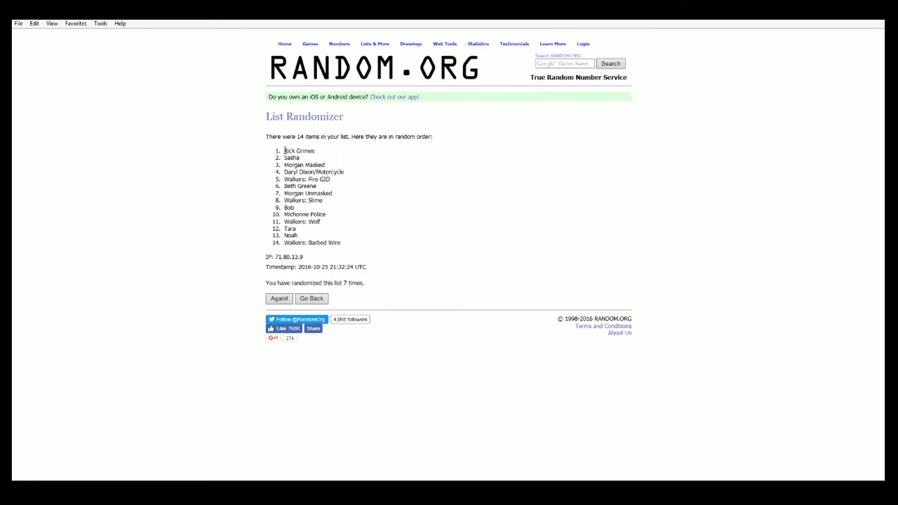
# Copy the randomized character list and paste it into the Excel sheet under Checklist Characters, starting at B2
pyautogui.moveTo(285, 151); pyautogui.dragTo(341, 243)
pyautogui.rightClick(317, 184)
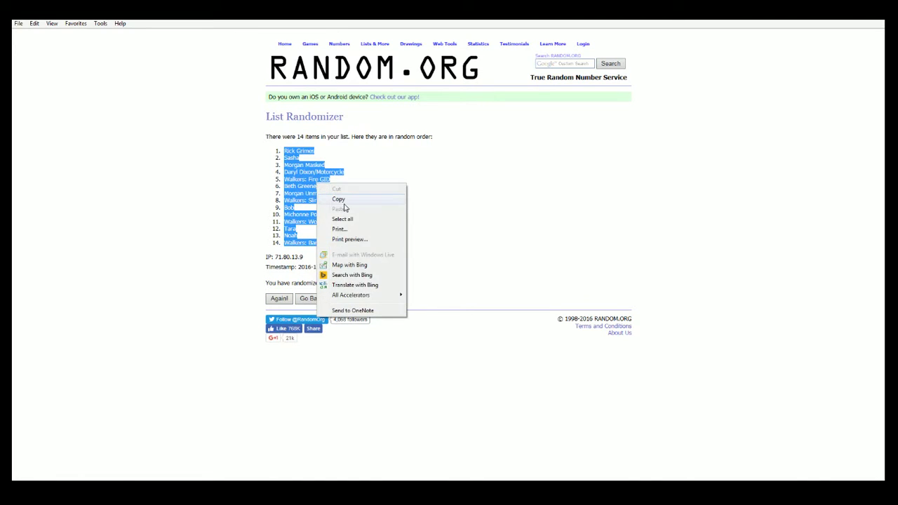
pyautogui.click(342, 200)
pyautogui.hotkey('alt', 'Tab')
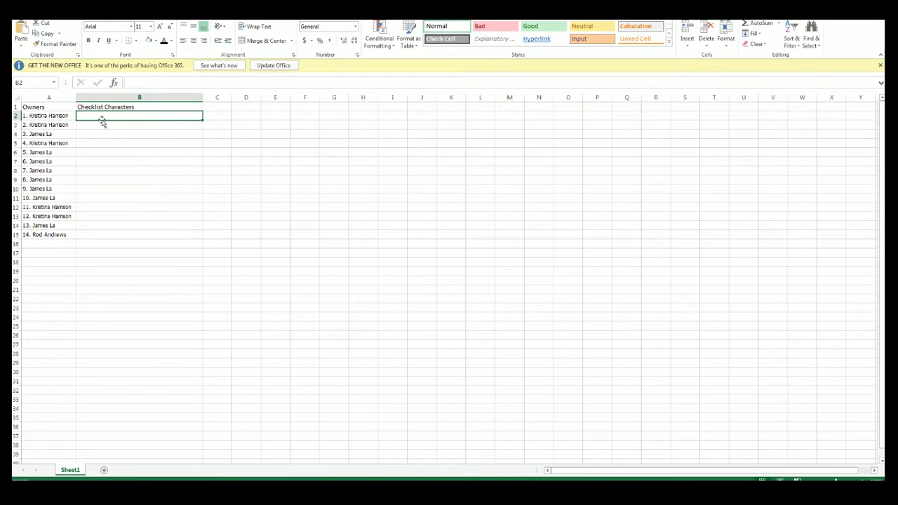
pyautogui.hotkey('ctrl', 'c')
pyautogui.hotkey('ctrl', 'v')
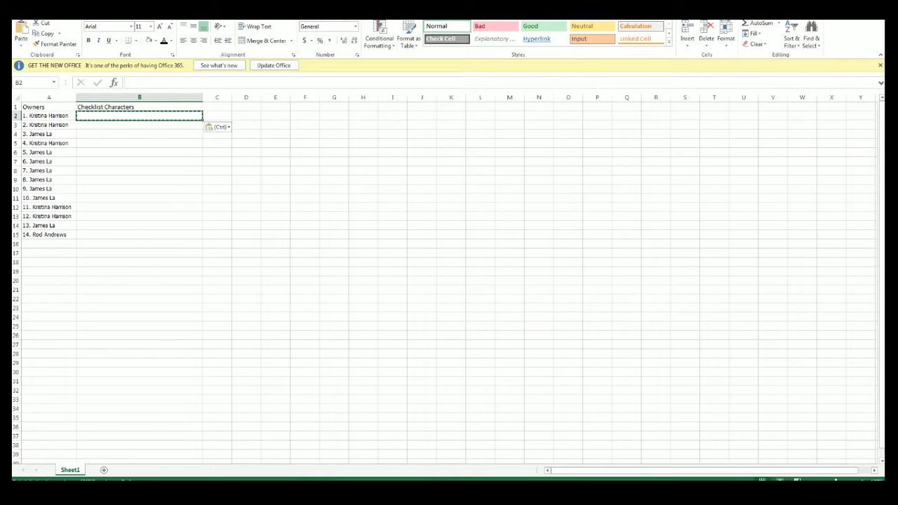
pyautogui.hotkey('alt', 'Tab')
pyautogui.rightClick(309, 185)
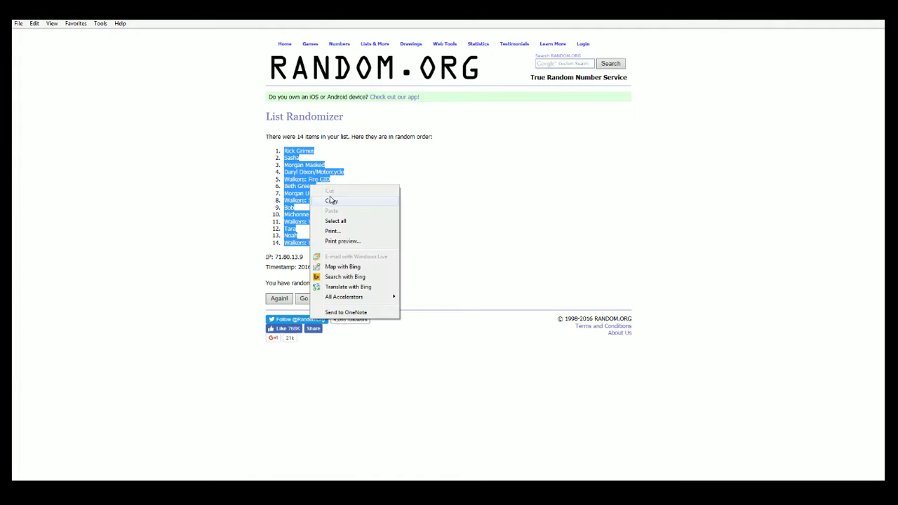
pyautogui.click(327, 200)
pyautogui.hotkey('alt', 'Tab')
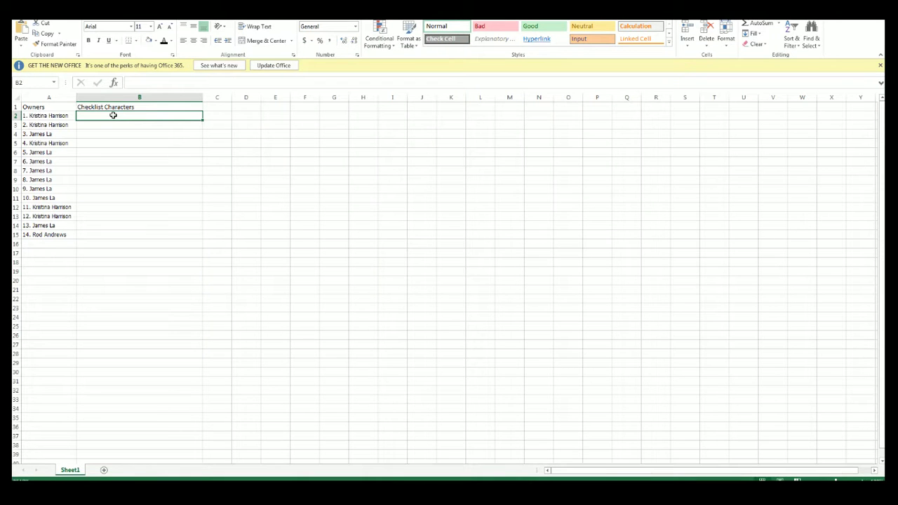
pyautogui.hotkey('ctrl', 'v')
# Zoom in on the worksheet to review the owner and character pairings from the header row to row 15
pyautogui.click(64, 116)
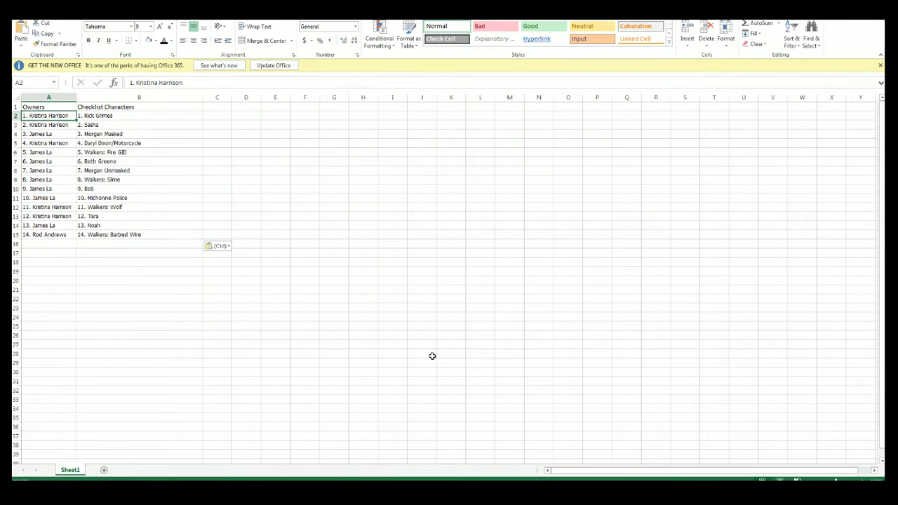
pyautogui.click(861, 480)
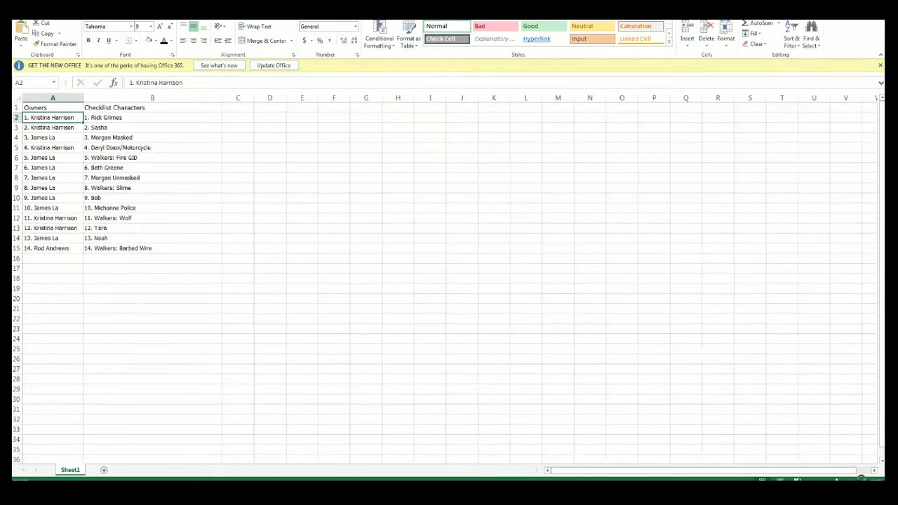
pyautogui.click(861, 480)
pyautogui.click(861, 480)
pyautogui.click(861, 480)
pyautogui.click(861, 480)
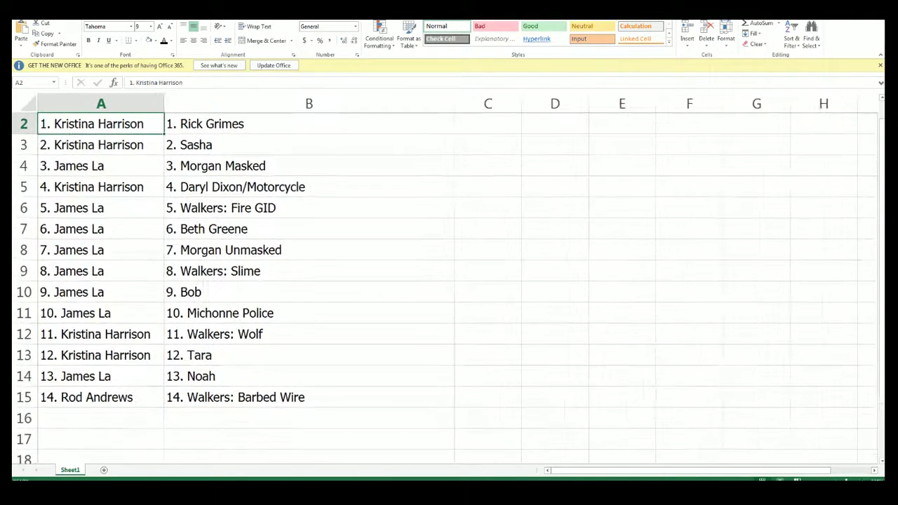
pyautogui.scroll(1, 520, 450)
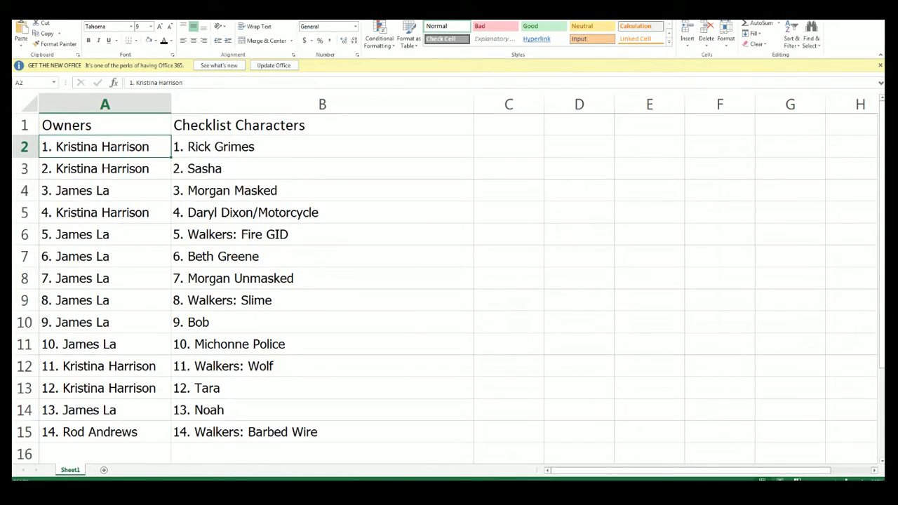